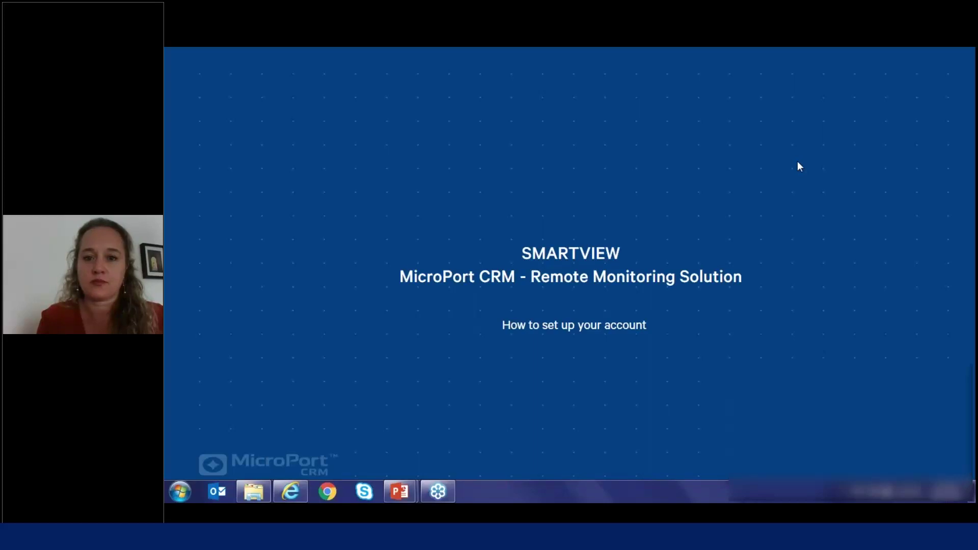
Leave the PowerPoint slideshow to bring up the SmartView clinic login page in the browser.
key("alt+Tab")
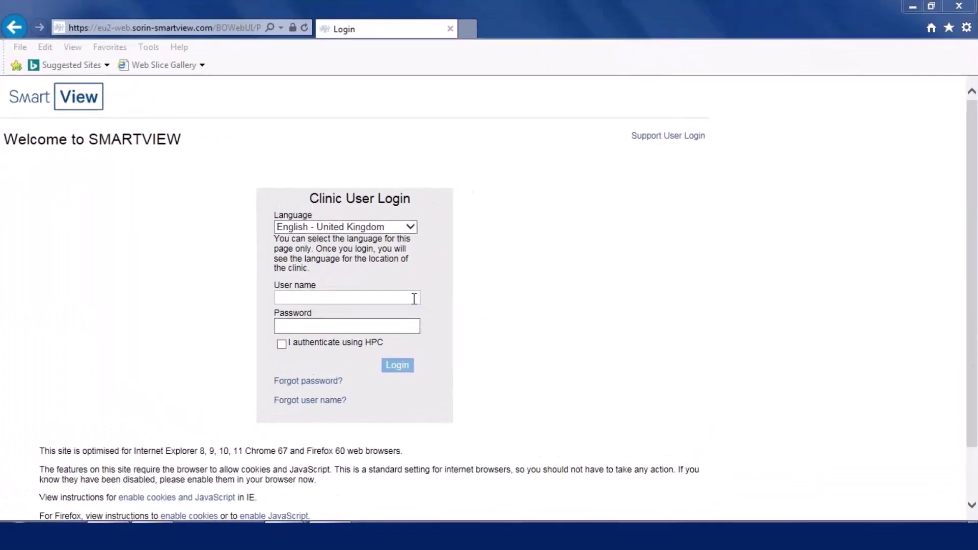
Log in to SmartView with the clinic user name and the account password.
left_click(414, 298)
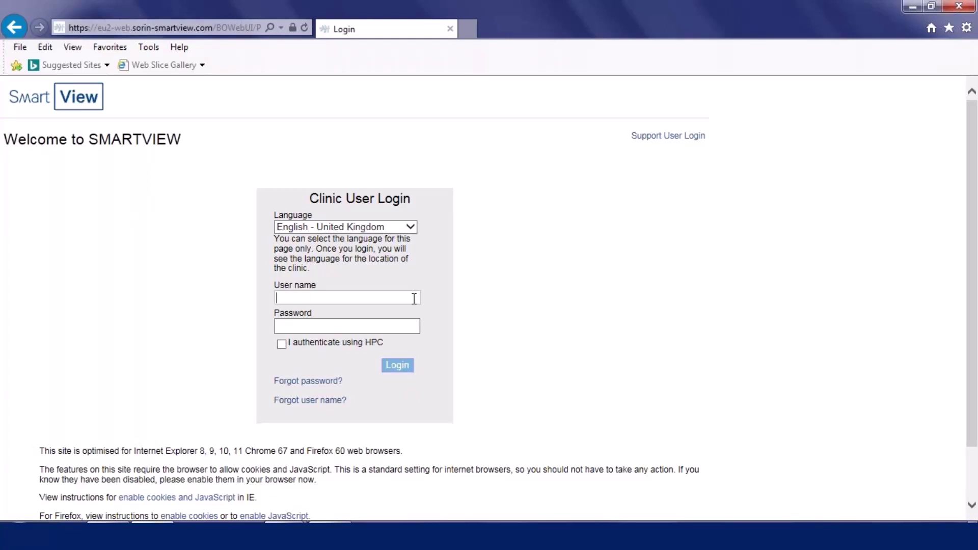
left_click(398, 327)
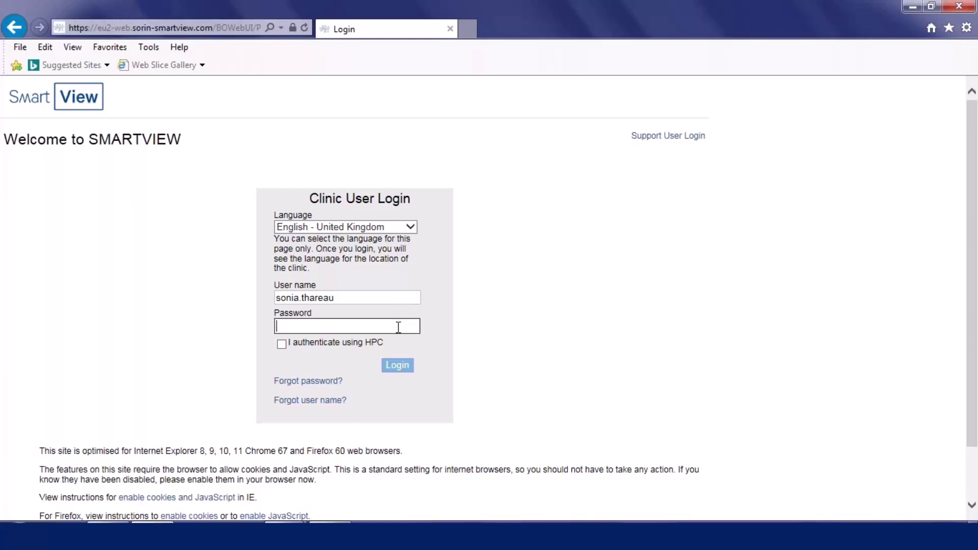
type("•••••••••••")
left_click(405, 367)
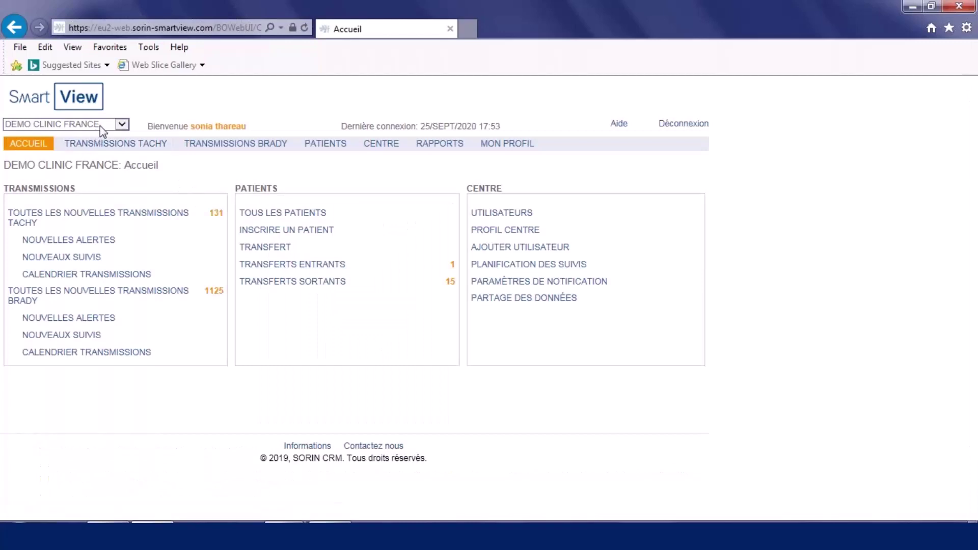
Switch the active clinic to DEMO CLINIC UK and show its Clinic Users list.
left_click(100, 127)
left_click(97, 115)
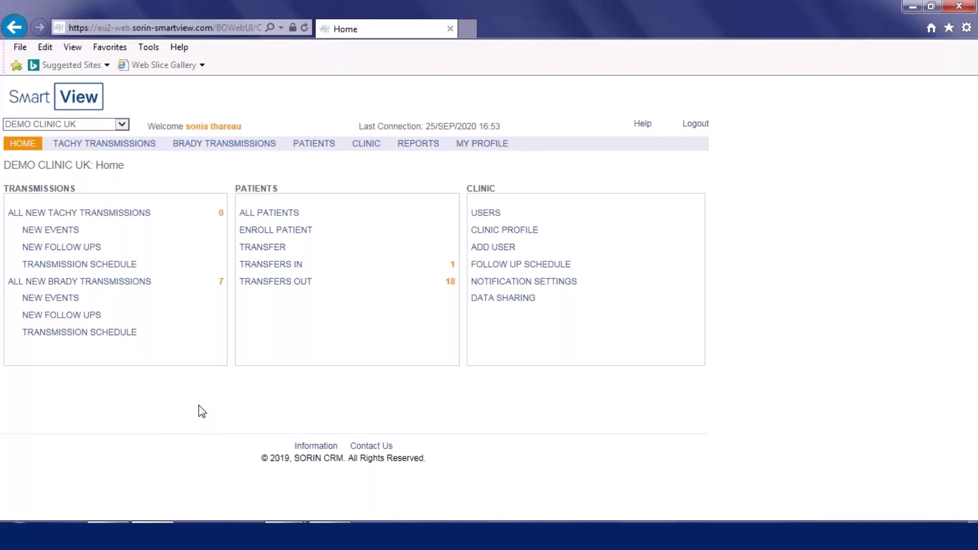
left_click(377, 148)
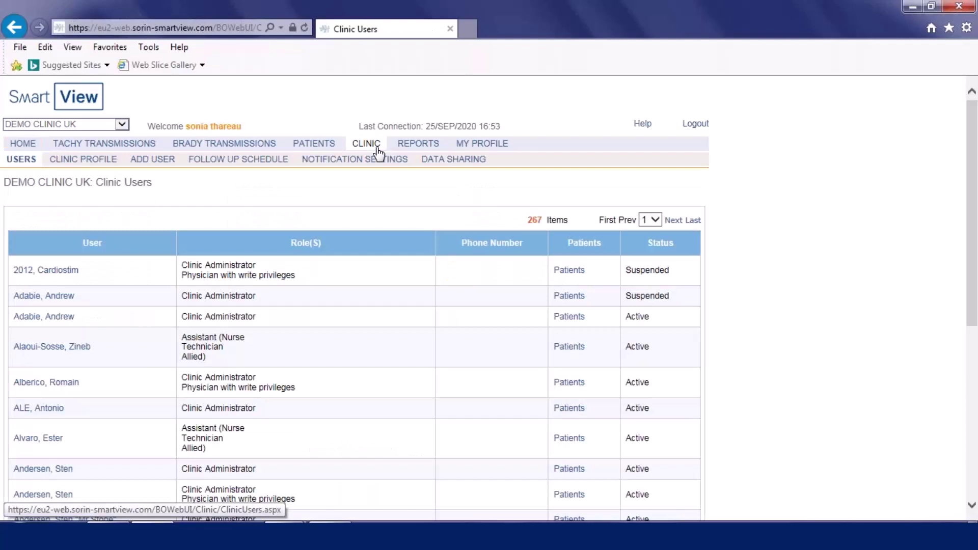
View the clinic profile, then start a new user with the Clinic Administrator role ticked.
left_click(94, 162)
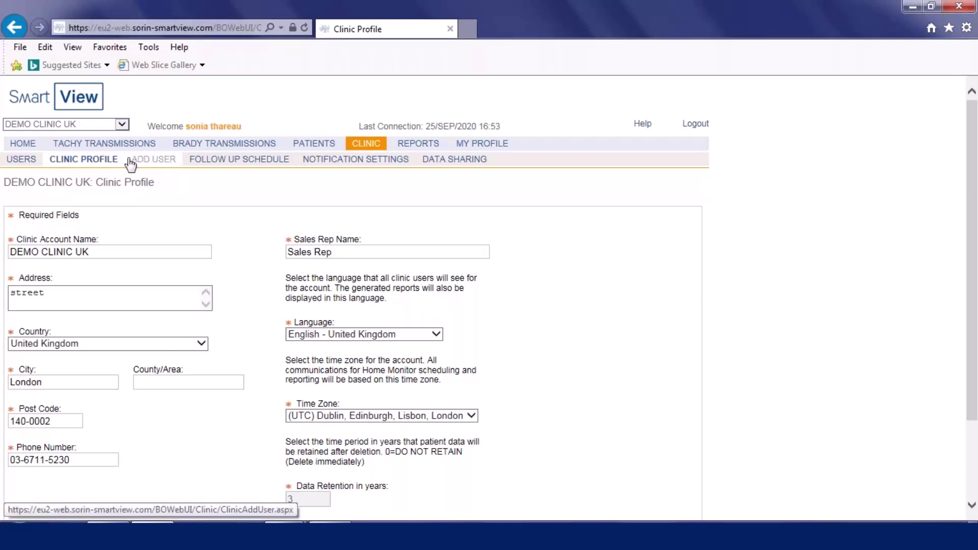
left_click(165, 164)
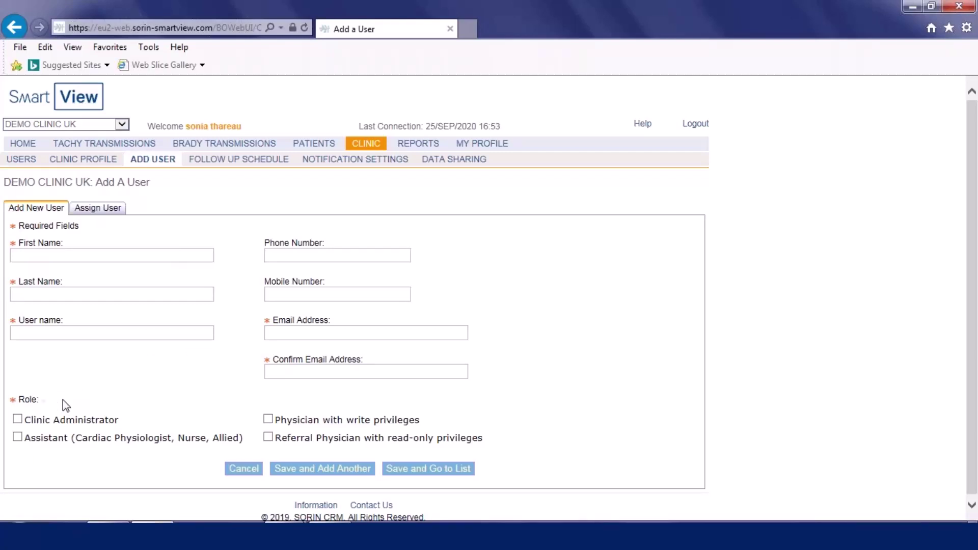
left_click(21, 423)
Show DEMO CLINIC UK's default follow-up schedule plans.
left_click(265, 161)
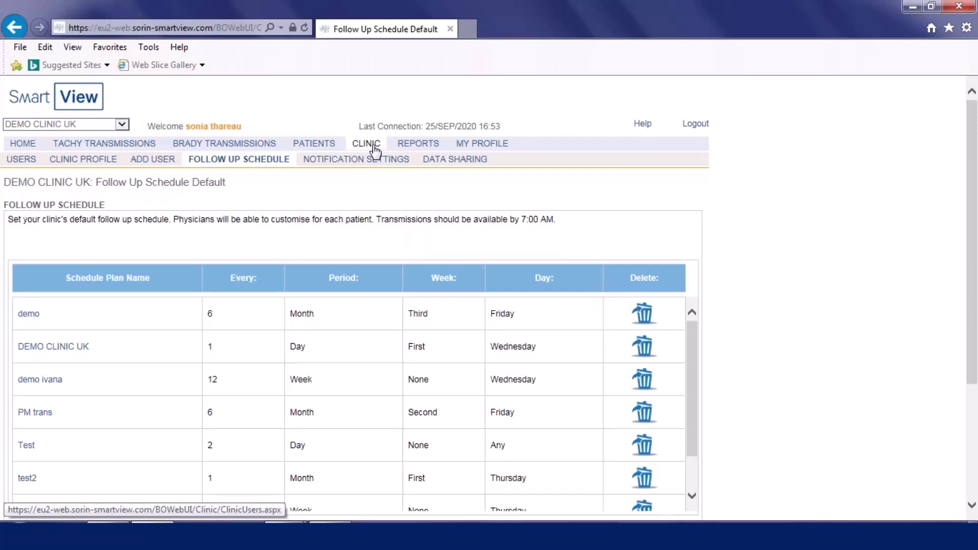
left_click(373, 146)
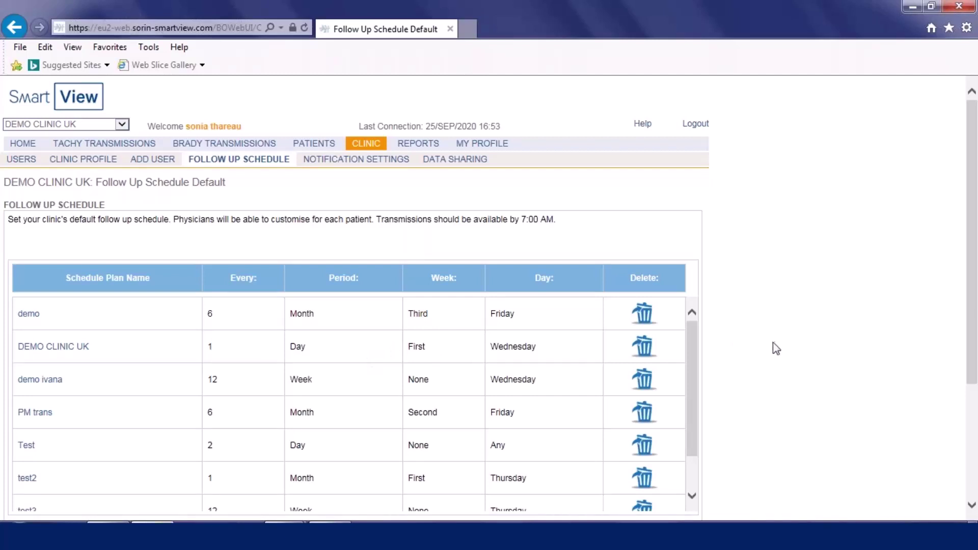
Scroll through the follow-up schedule table and back, then show the clinic Notification Settings.
left_click_drag(697, 380, 693, 448)
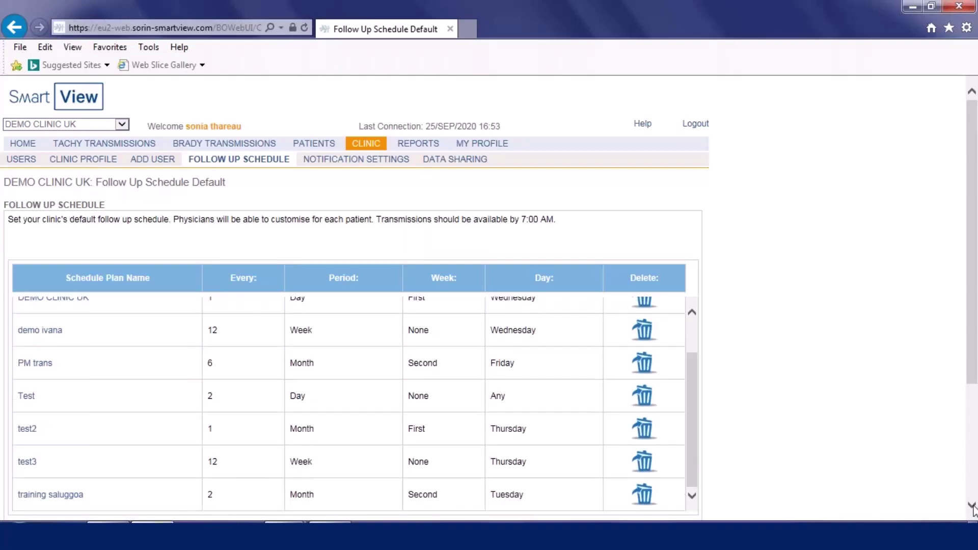
left_click(972, 506)
left_click(972, 505)
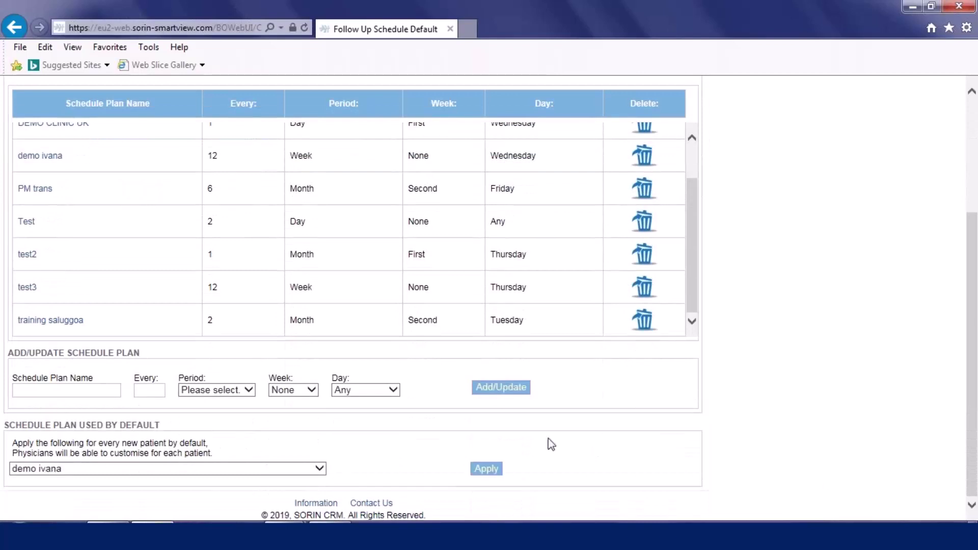
left_click_drag(686, 276, 690, 245)
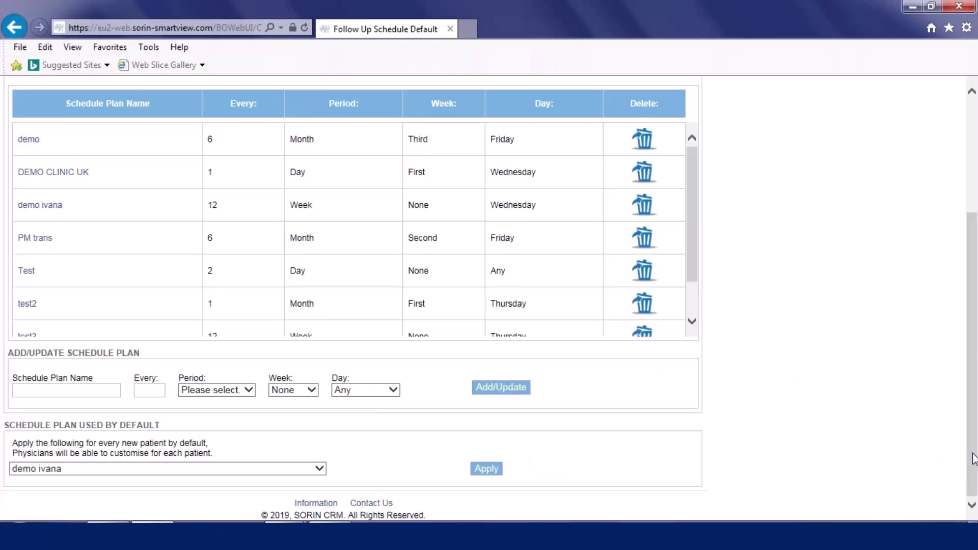
left_click_drag(973, 459, 970, 347)
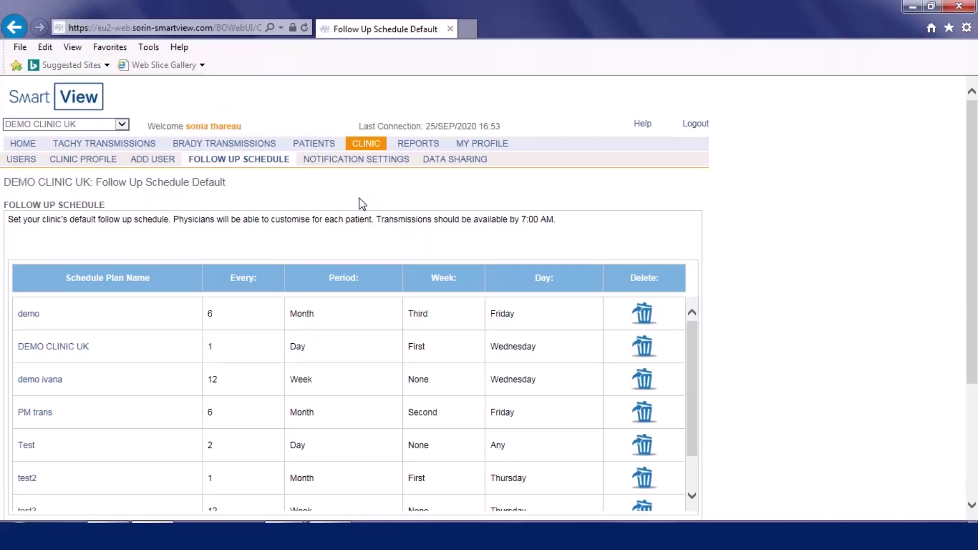
left_click(355, 163)
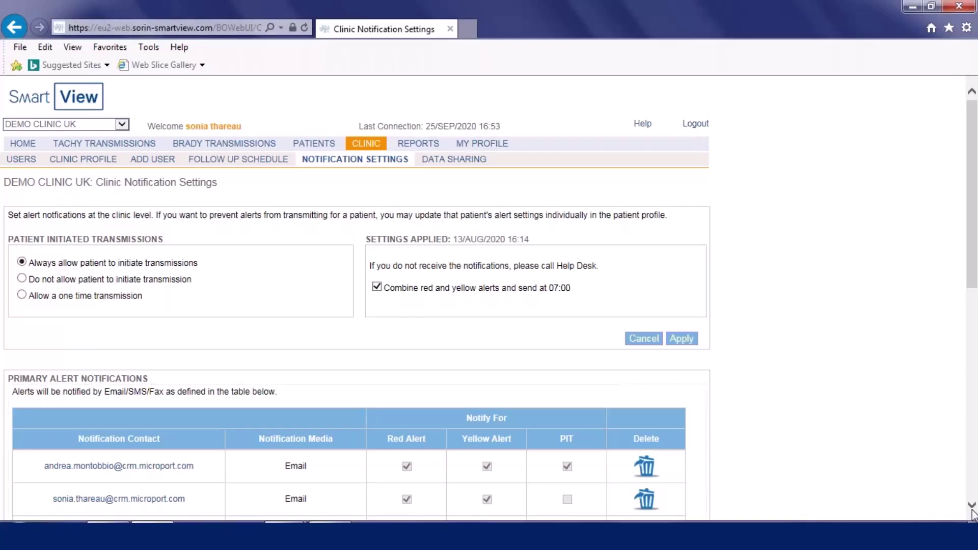
scroll(973, 512, "down", 2)
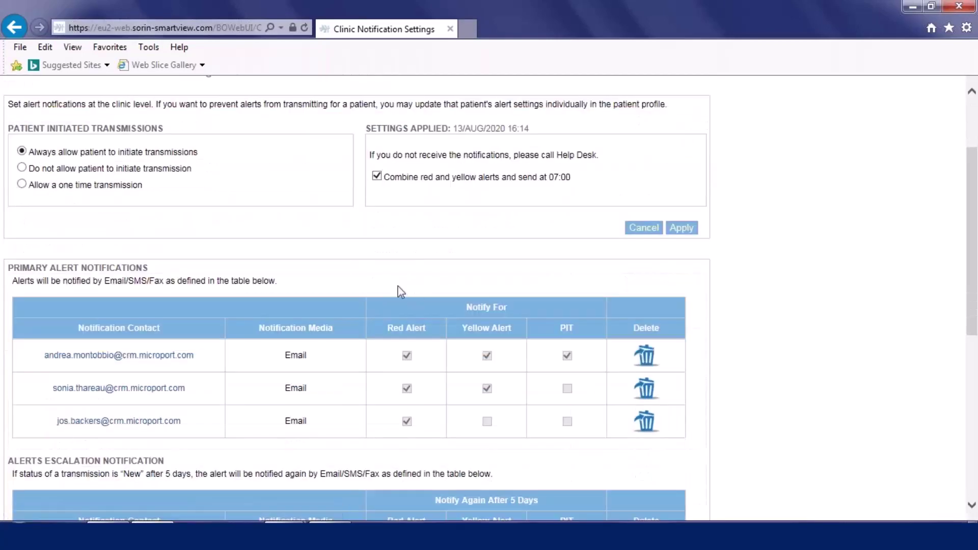
left_click(22, 151)
scroll(973, 512, "down", 3)
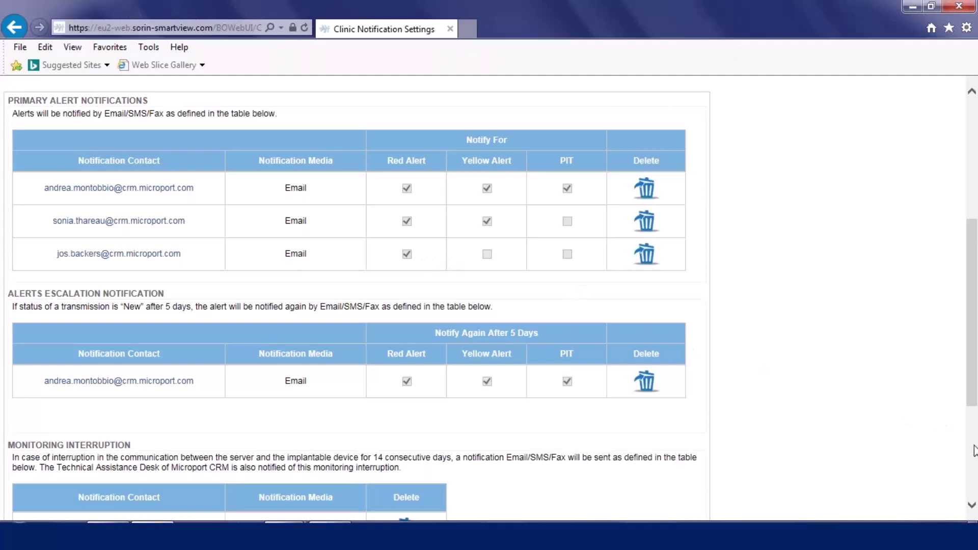
left_click(972, 403)
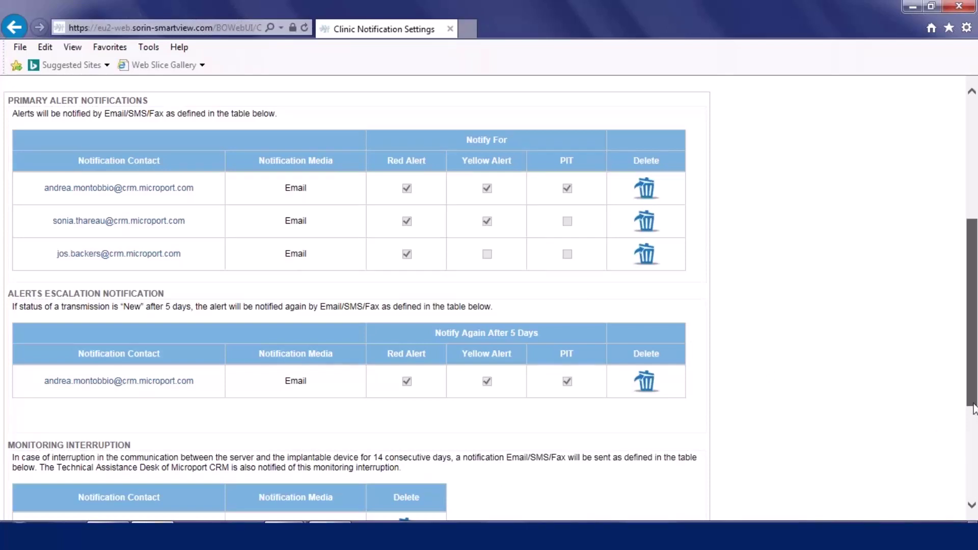
left_click_drag(973, 408, 973, 497)
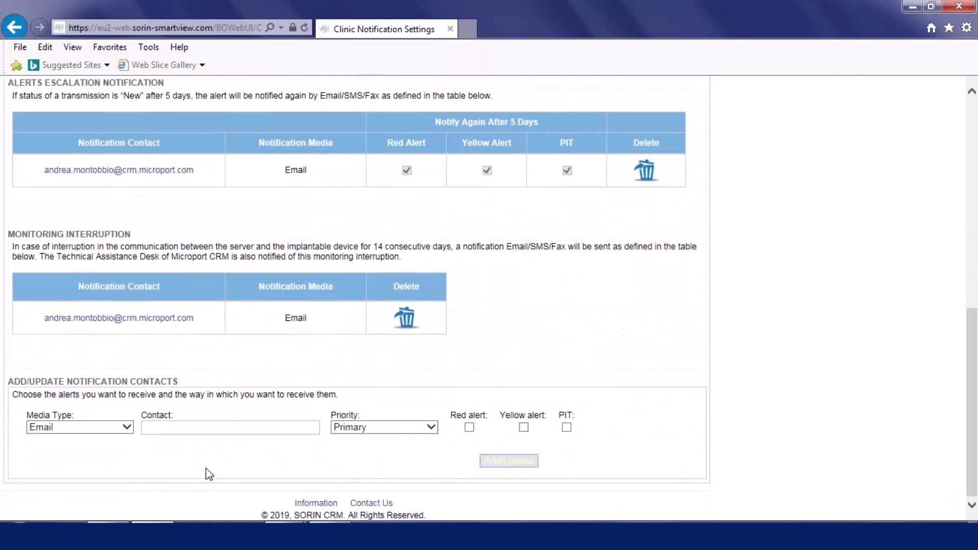
left_click(127, 432)
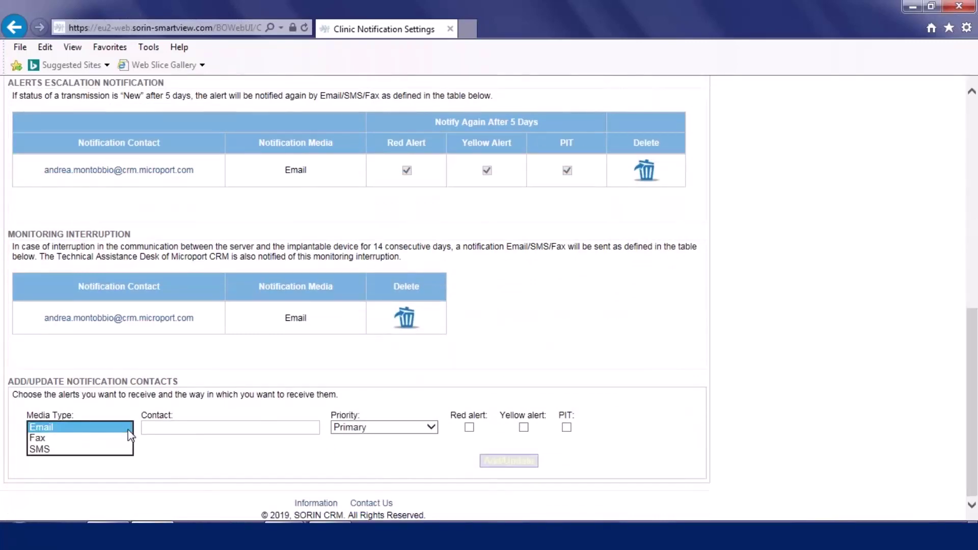
left_click(171, 430)
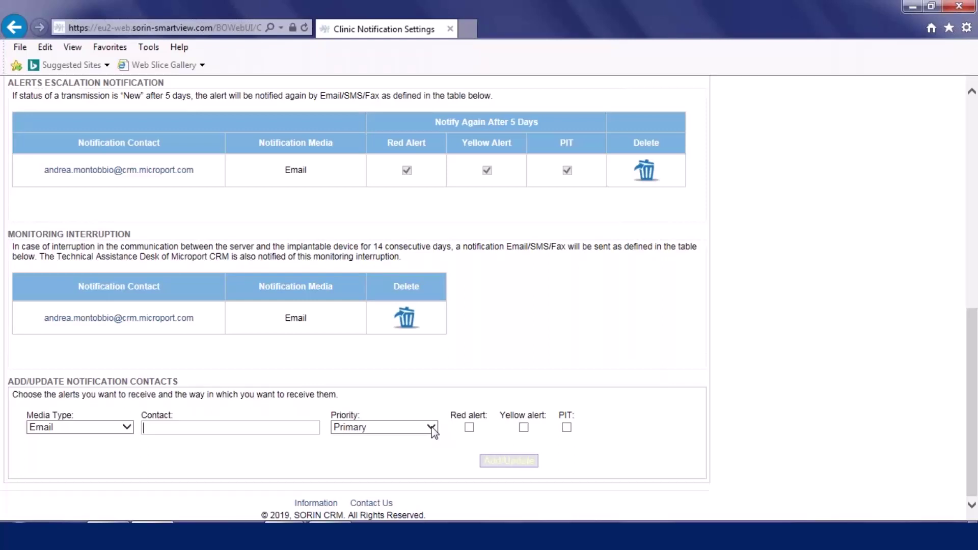
left_click(433, 432)
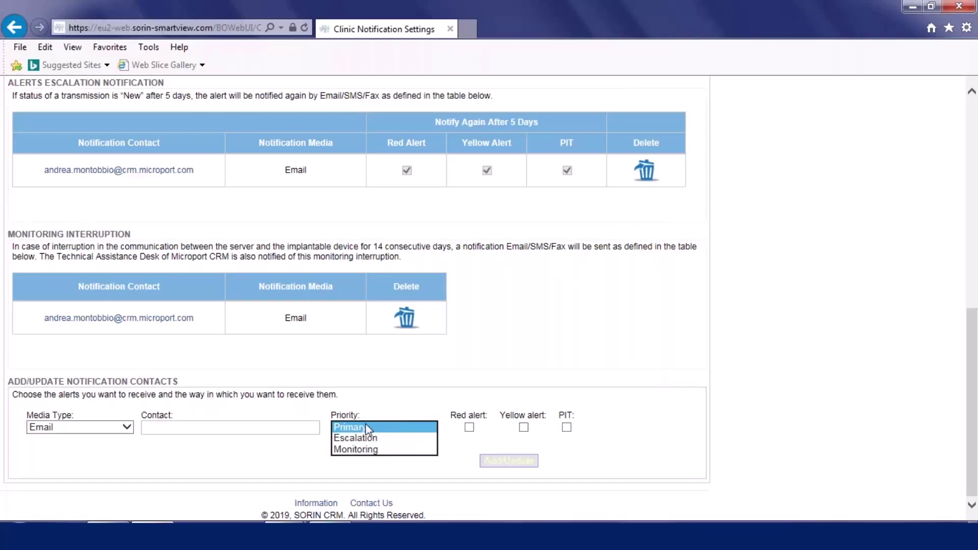
left_click(406, 478)
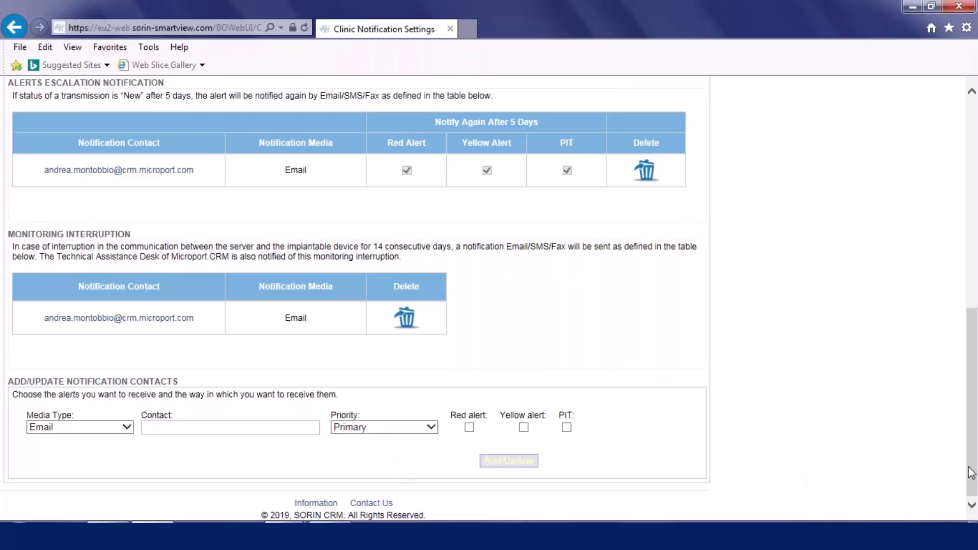
left_click_drag(971, 466, 967, 364)
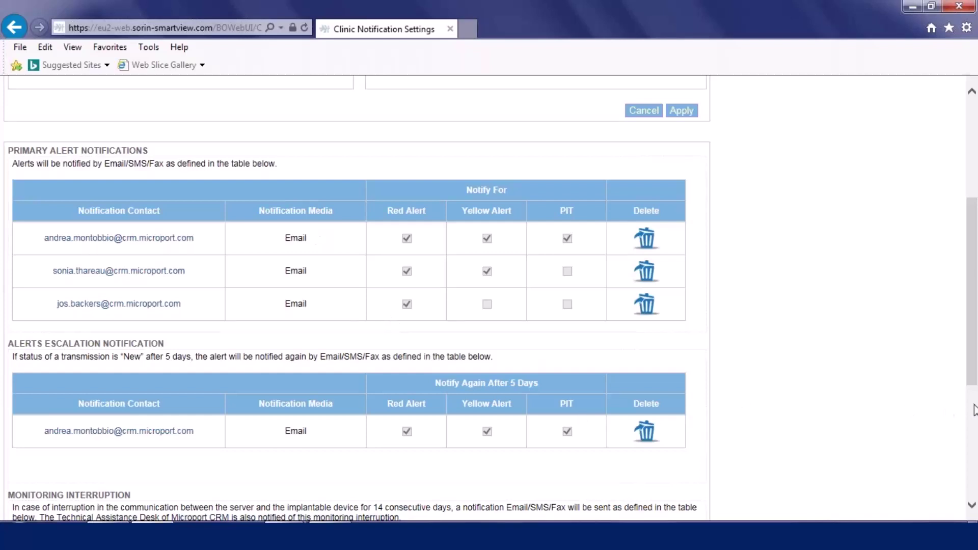
left_click(972, 506)
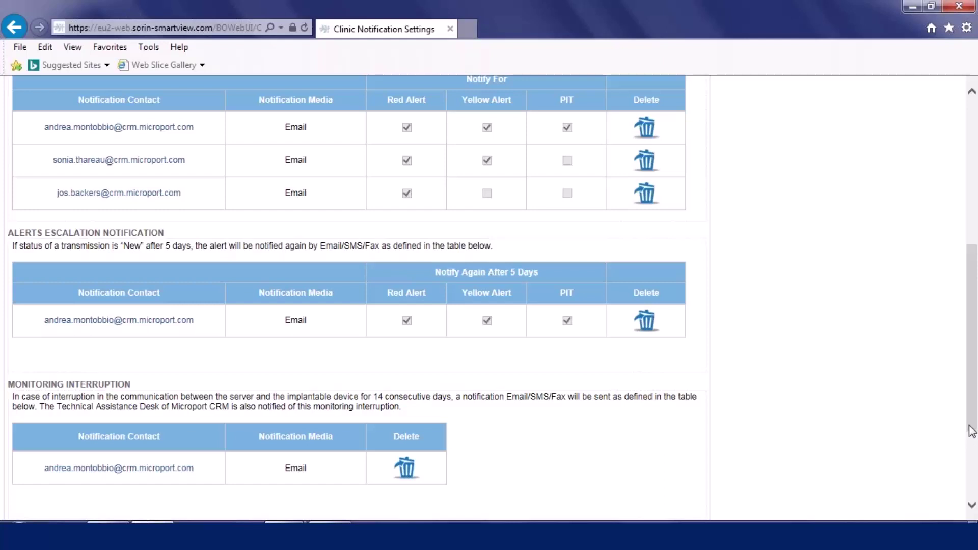
left_click_drag(971, 431, 975, 495)
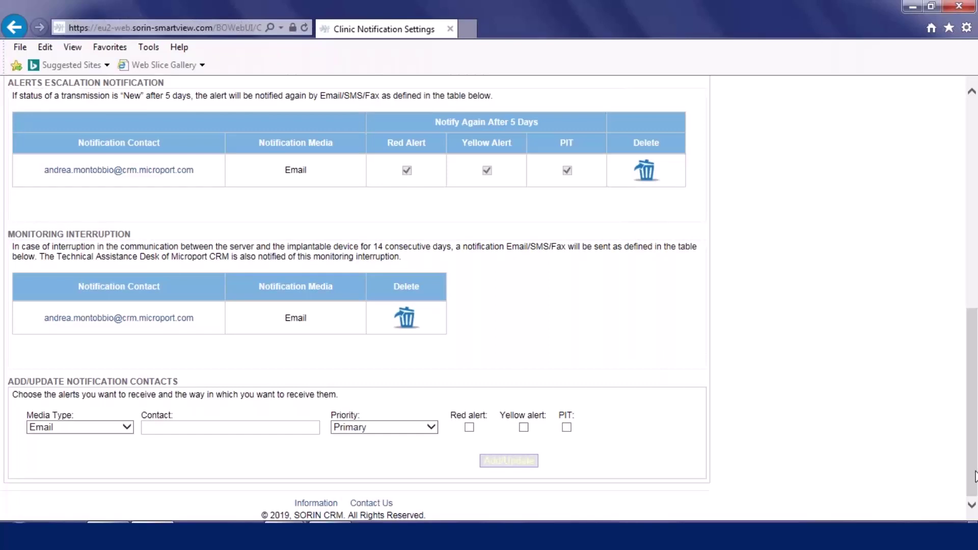
left_click_drag(975, 477, 975, 266)
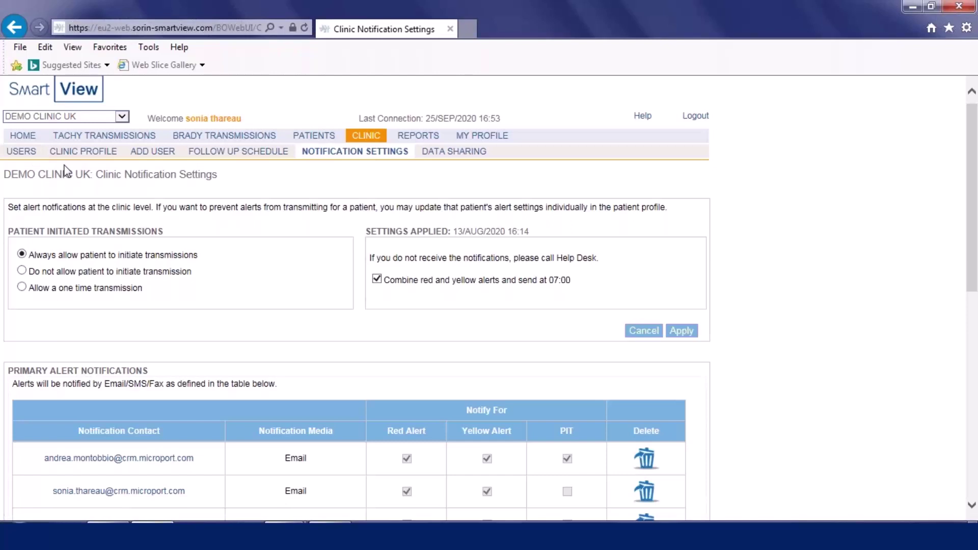
List the DEMO CLINIC UK users and open a clinic administrator's User Profile.
left_click(21, 153)
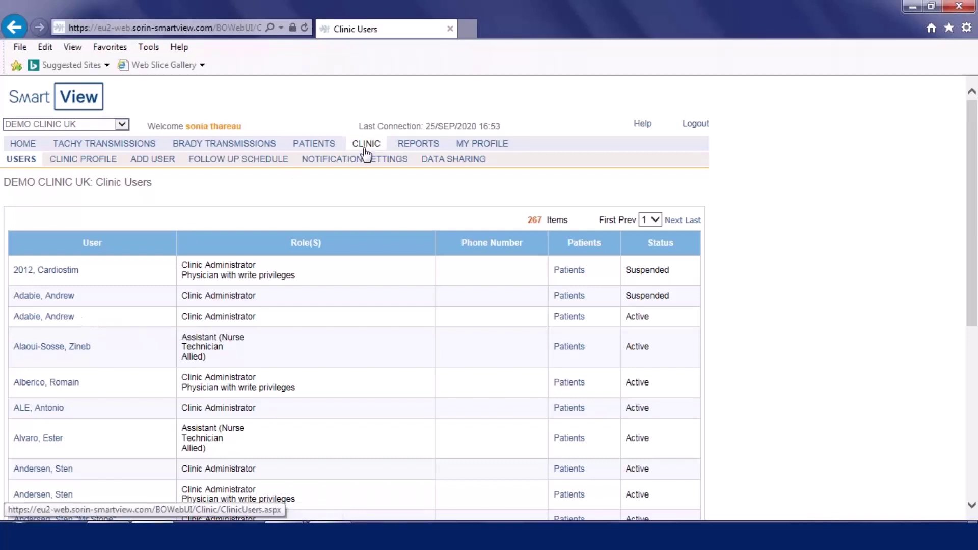
left_click(64, 317)
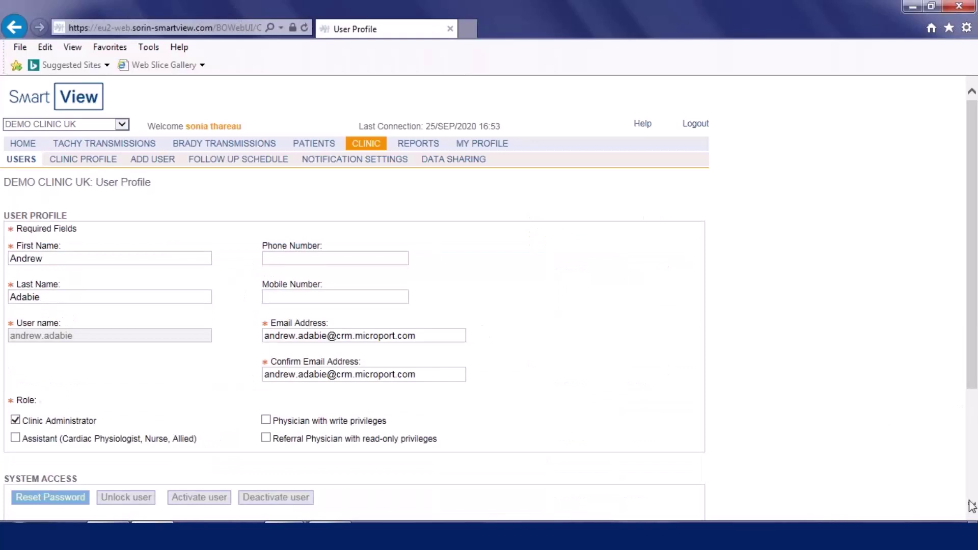
Scroll the user profile down to User Status and back, then go to All Patients.
scroll(972, 508, "down", 5)
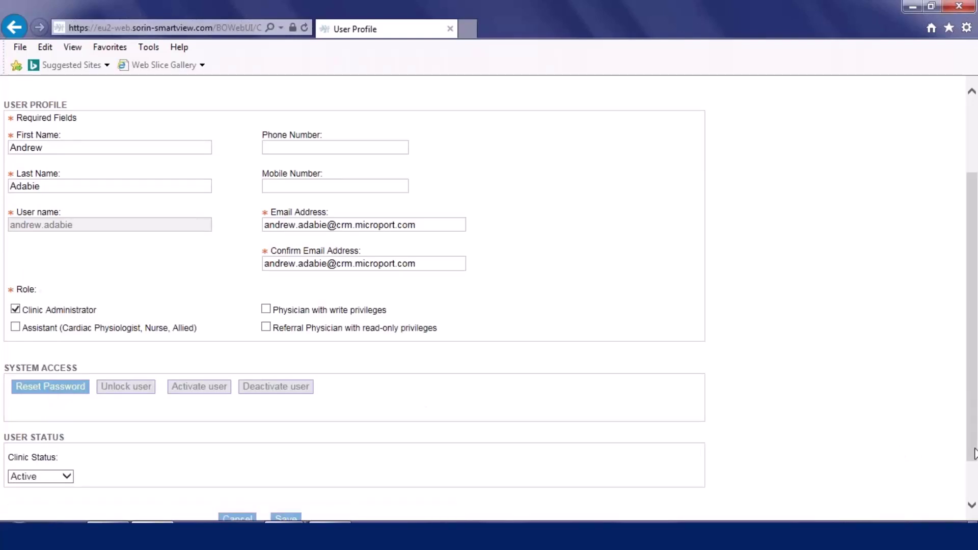
left_click_drag(974, 453, 974, 394)
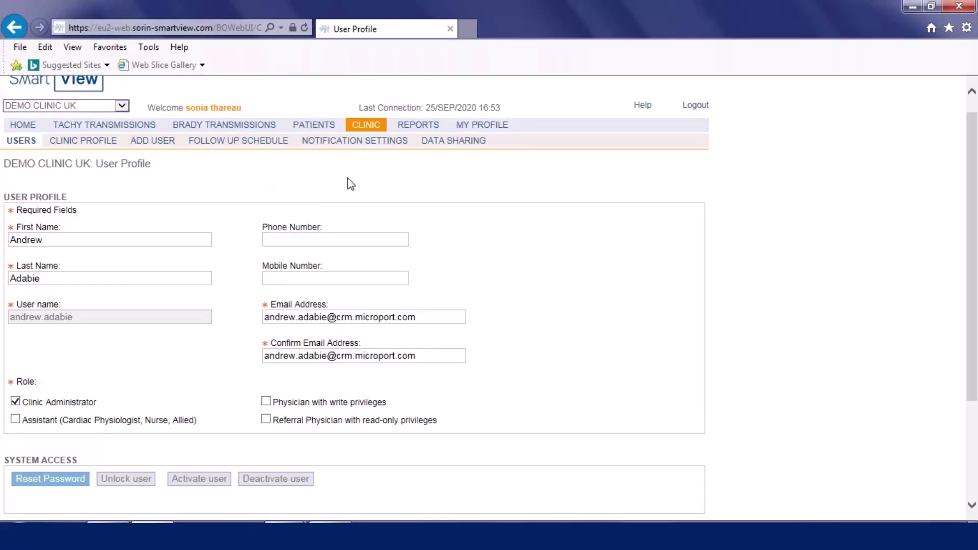
left_click(320, 131)
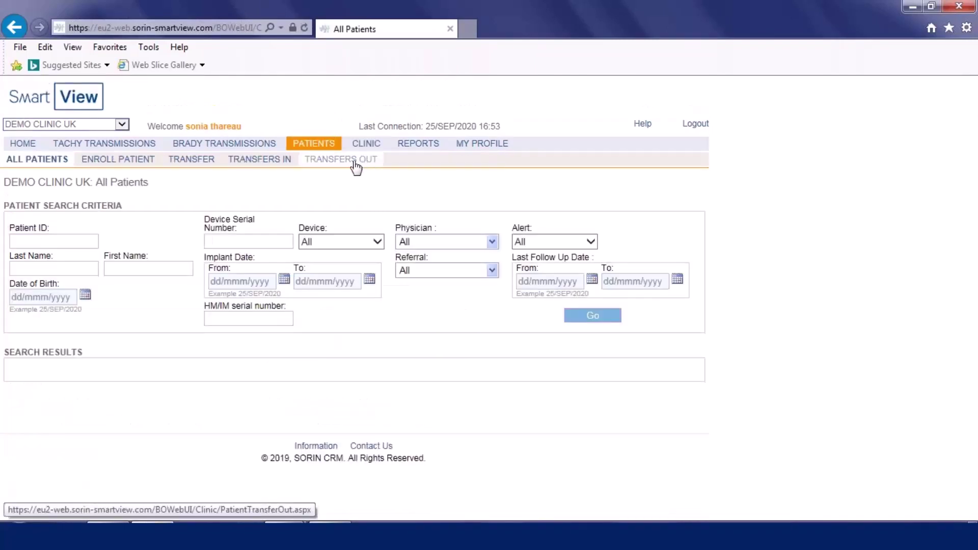
left_click(121, 161)
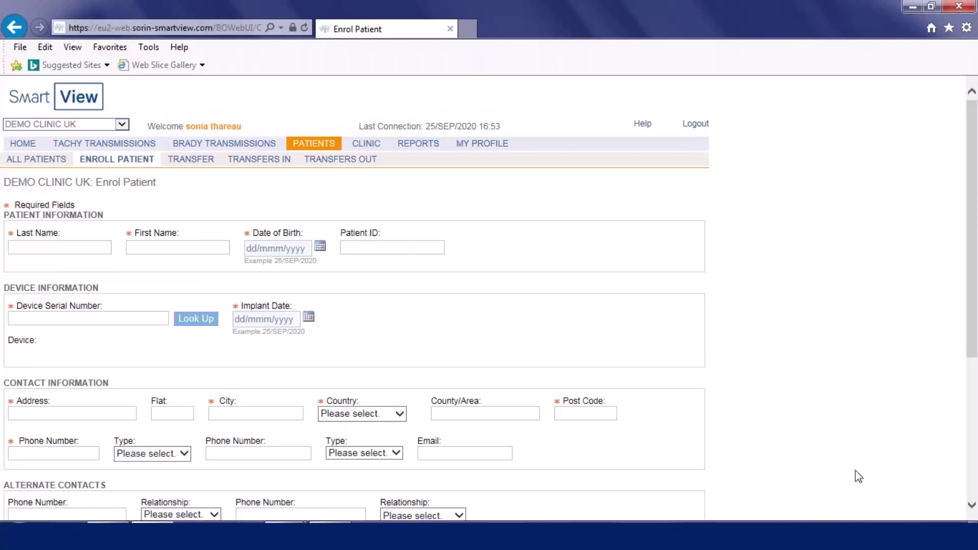
left_click(972, 506)
left_click(972, 506)
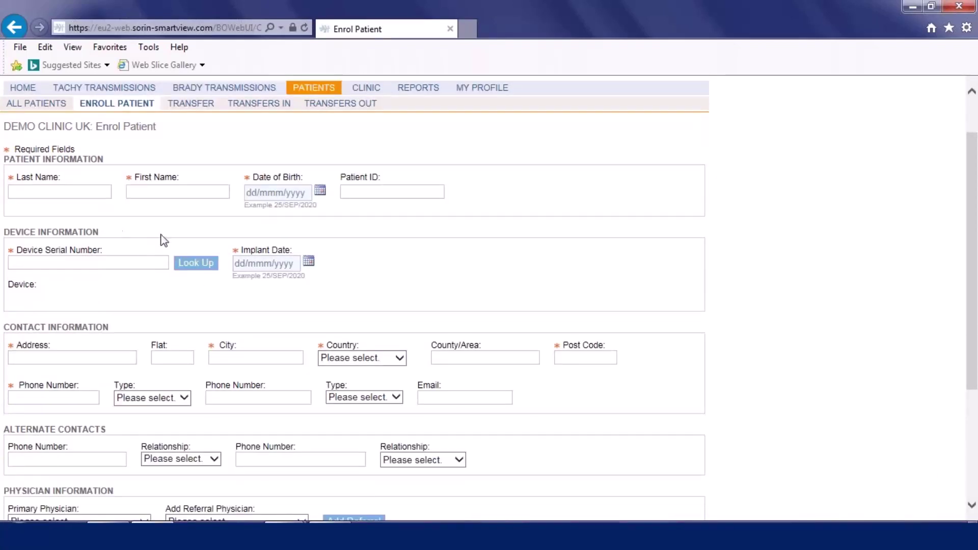
left_click(67, 191)
type("Smith")
left_click(151, 188)
type("John")
left_click(277, 197)
type("24")
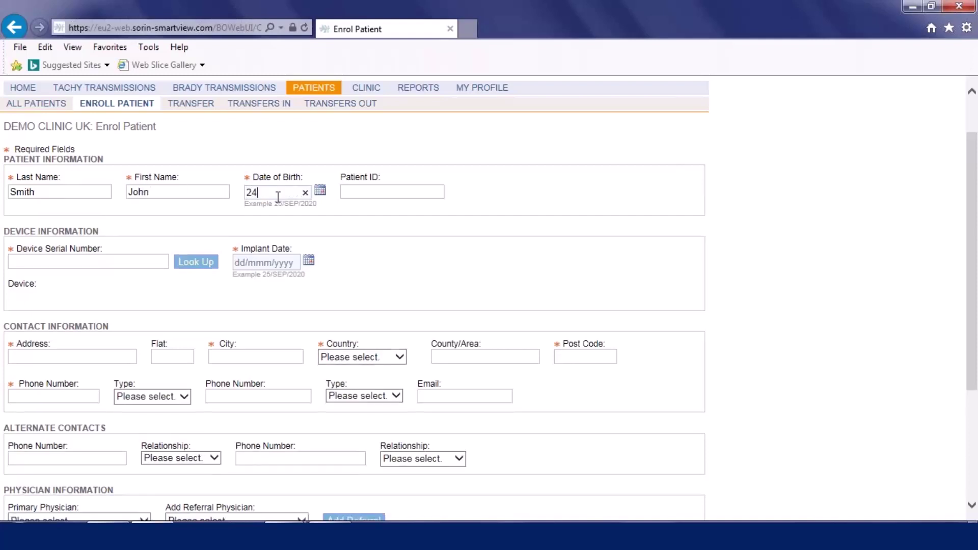
type("/apr/1954")
left_click(423, 190)
Enter device serial 123CT456, look it up, and dismiss the other-clinic warning.
left_click(971, 507)
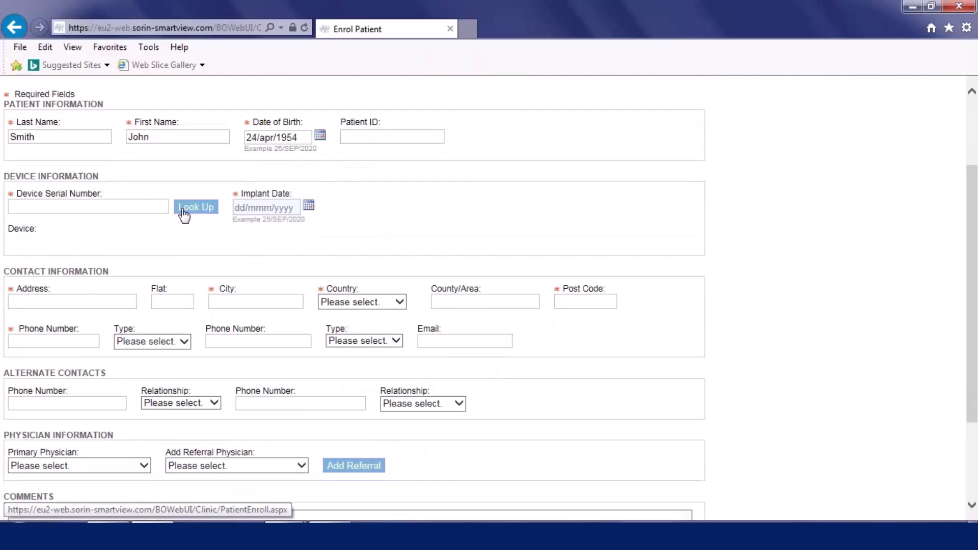
left_click(104, 206)
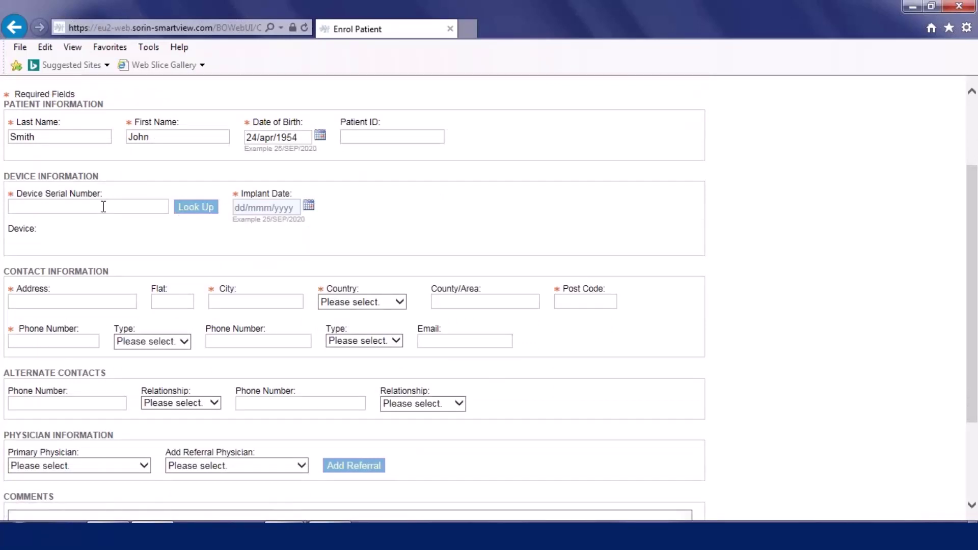
type("123CT456")
left_click(206, 210)
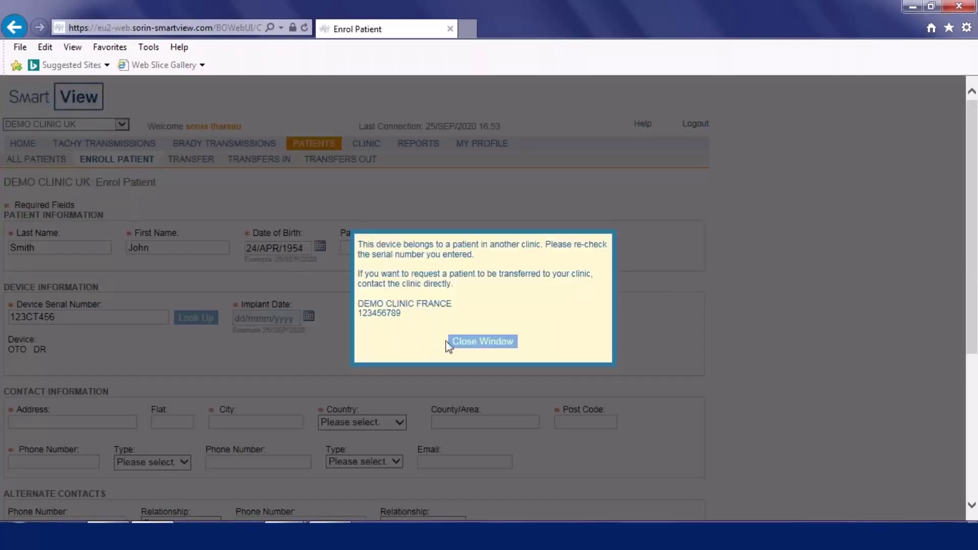
left_click(465, 342)
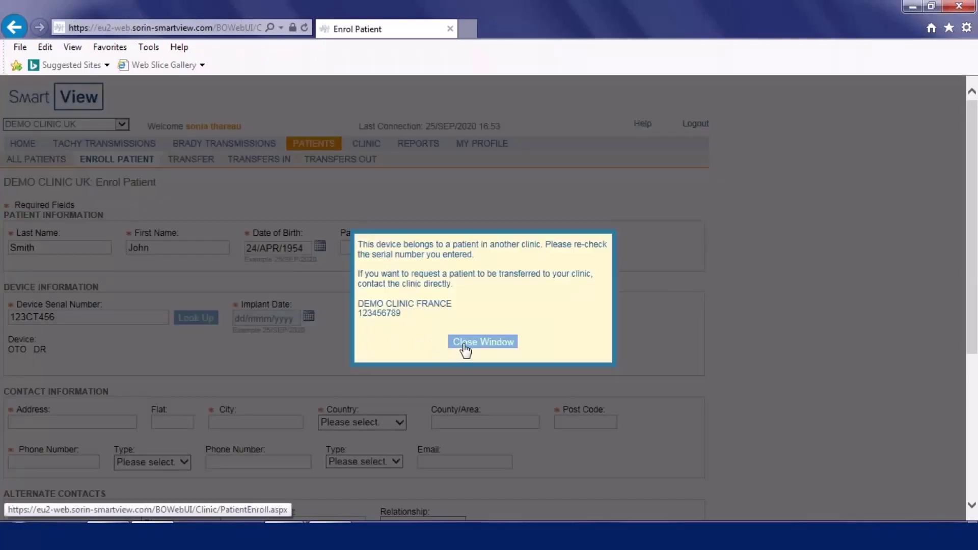
Correct the serial number to 173CT459 and look it up, identifying an OTO DR device.
left_click(94, 321)
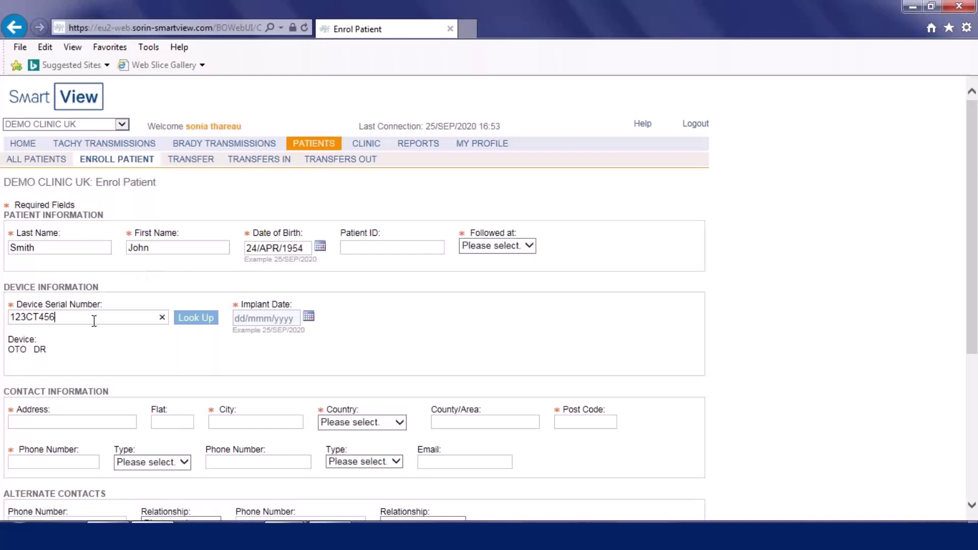
left_click(971, 506)
key("BackSpace")
key("BackSpace")
key("BackSpace")
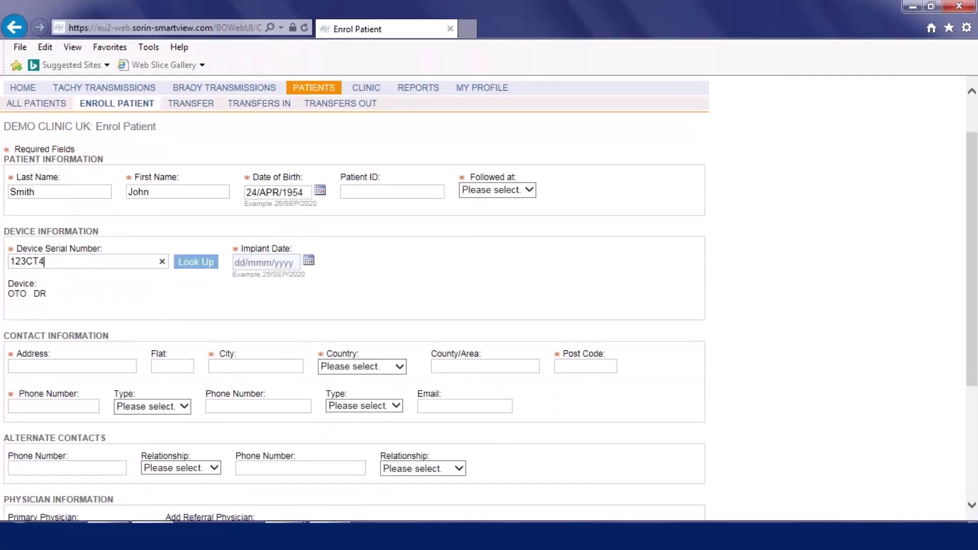
left_click(21, 263)
key("BackSpace")
type("7")
left_click(61, 265)
type("459")
left_click(197, 264)
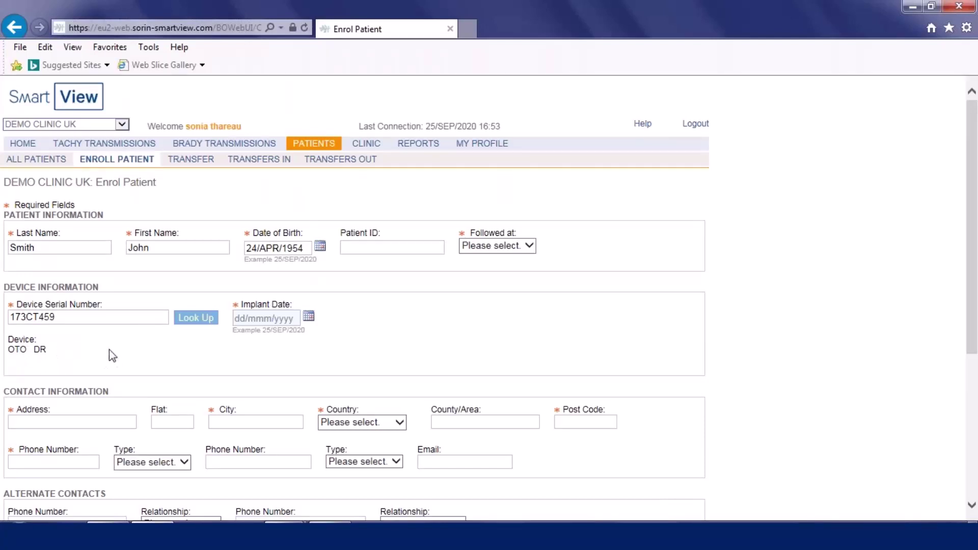
Enter 25/sep/2020 as the implant date and choose Home for Followed at.
left_click(257, 323)
type("25/a")
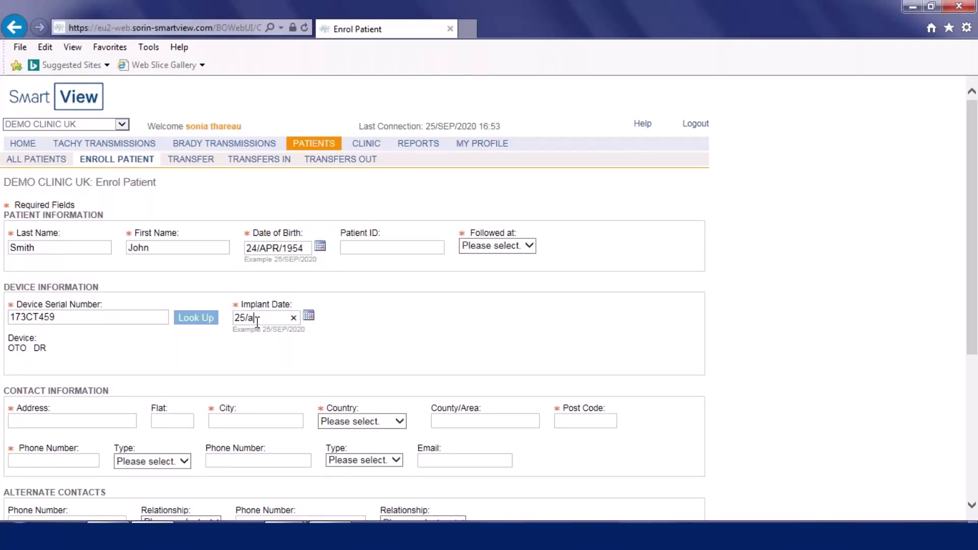
key("BackSpace")
type("sep/2020")
left_click(421, 344)
left_click(530, 246)
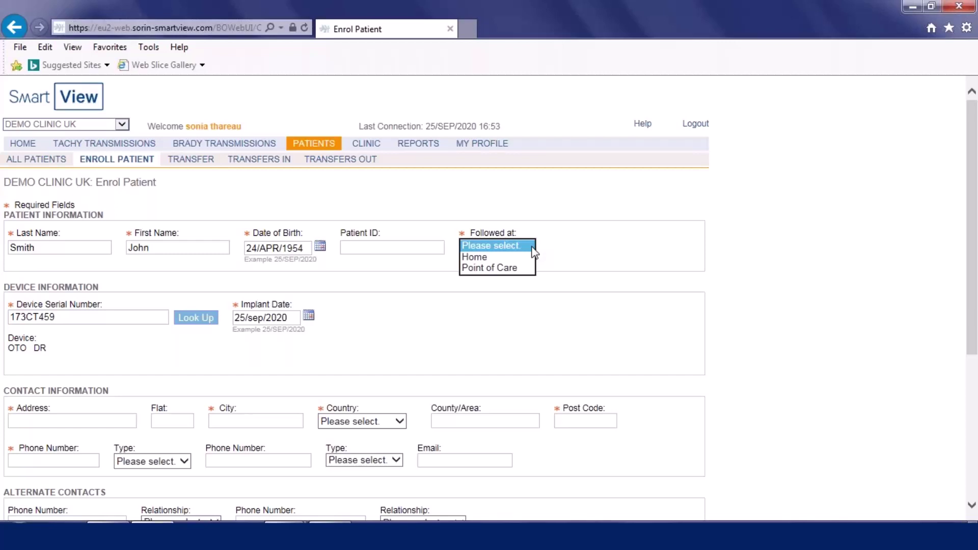
left_click(531, 257)
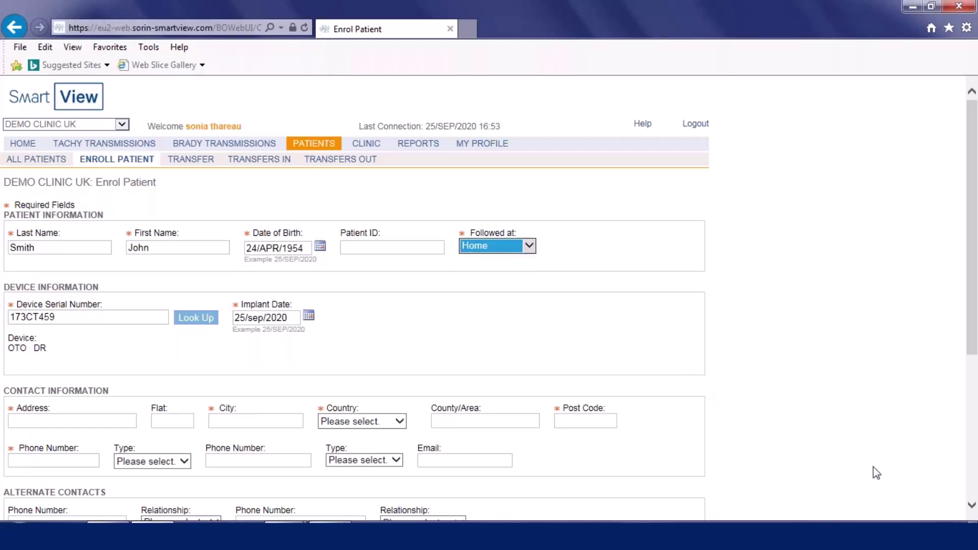
Fill in the patient's street address, city London and country United Kingdom.
scroll(971, 506, "down", 2)
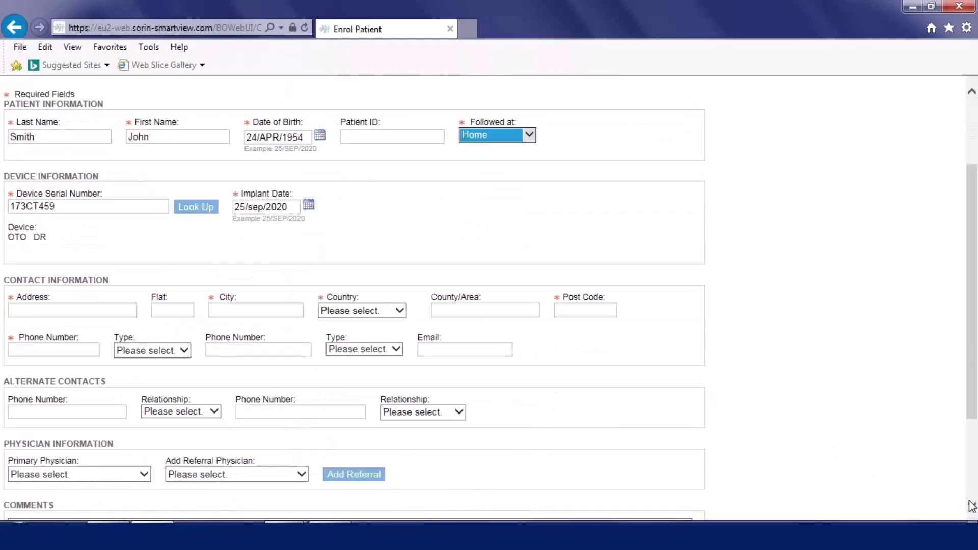
scroll(971, 506, "down", 1)
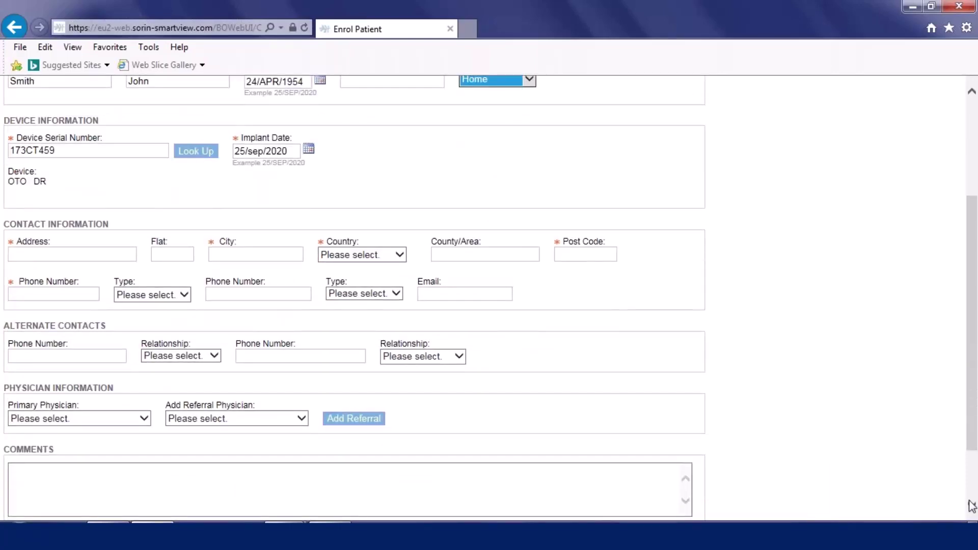
left_click(84, 254)
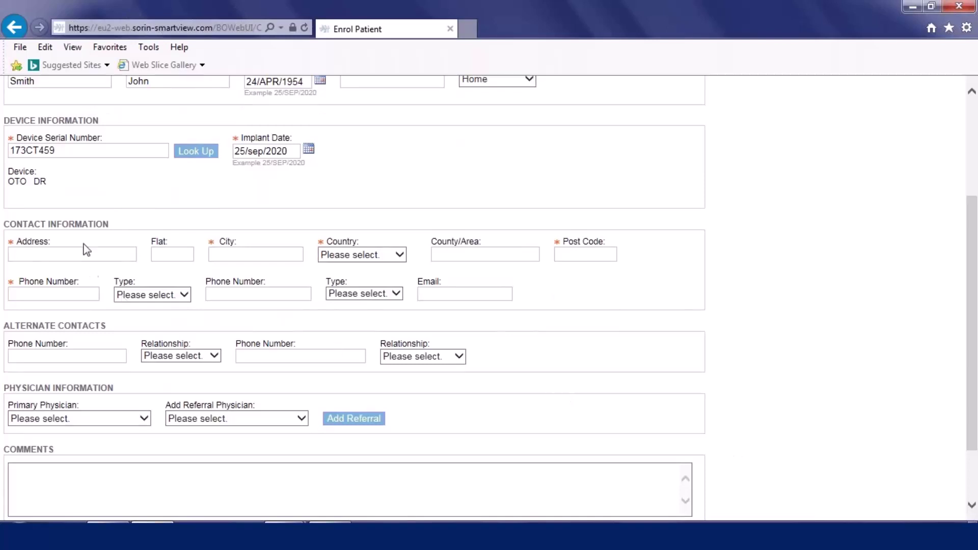
type("763 road")
left_click(233, 255)
type("London")
left_click(365, 253)
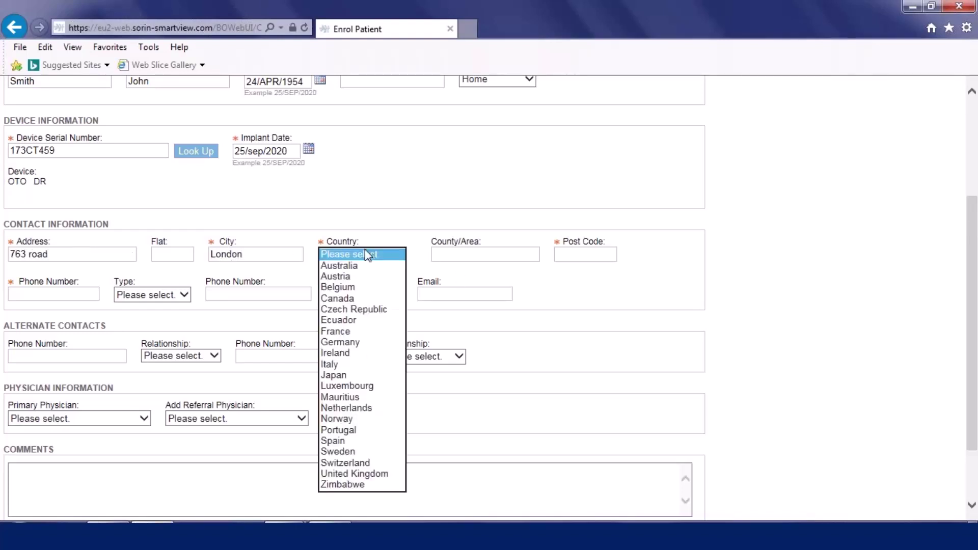
left_click(385, 473)
Enter the patient's post code and main phone number.
left_click(591, 253)
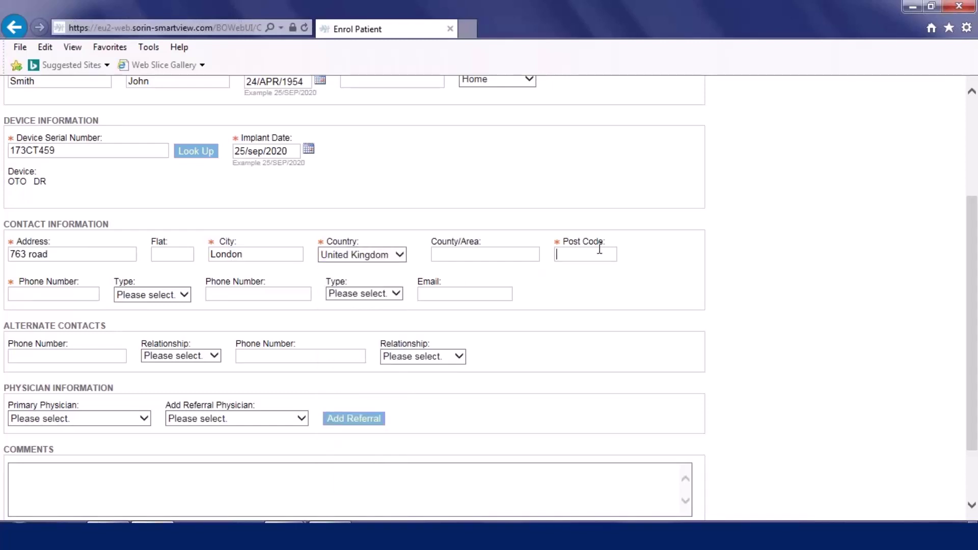
type("w76B9")
left_click(81, 297)
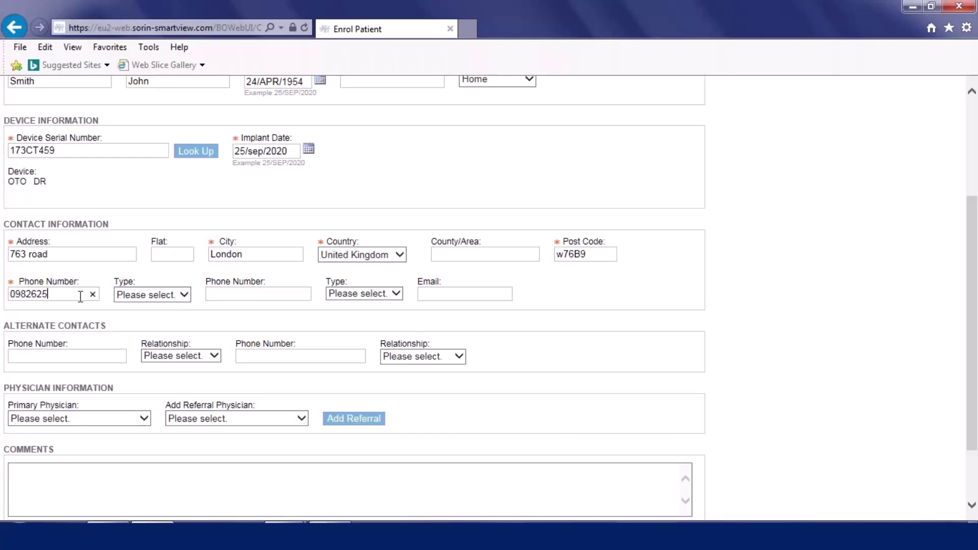
Save the enrolment with Save and Go to List, agreeing to proceed without ticking consent.
left_click_drag(975, 442, 973, 478)
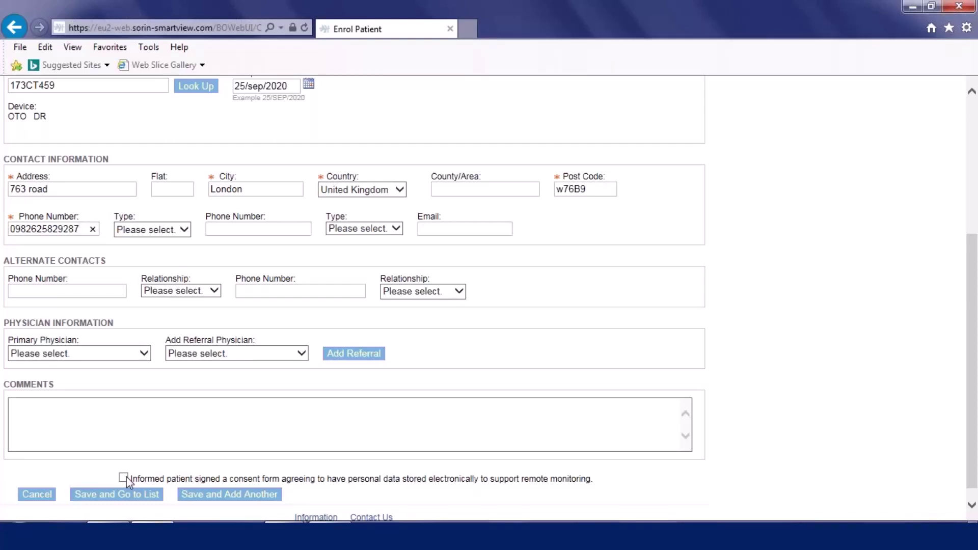
left_click(147, 495)
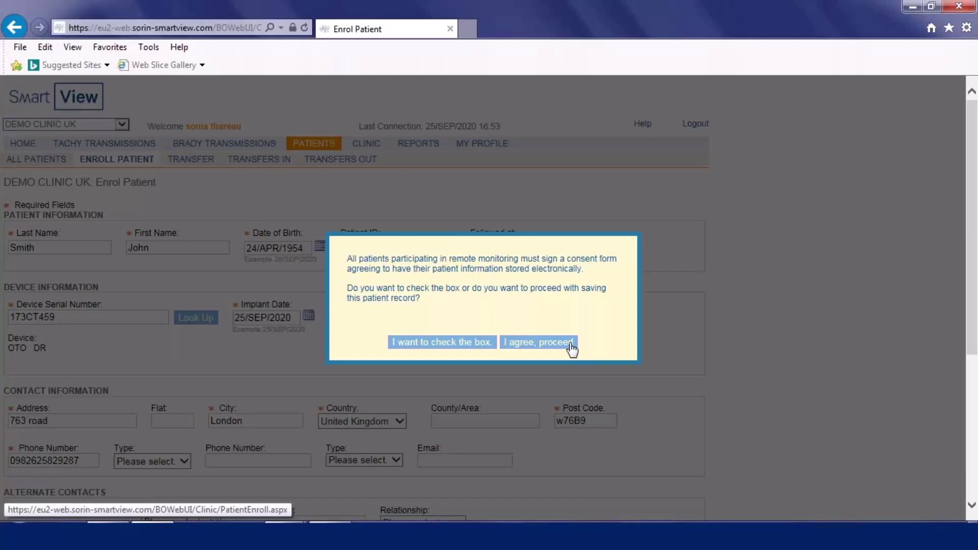
left_click(571, 346)
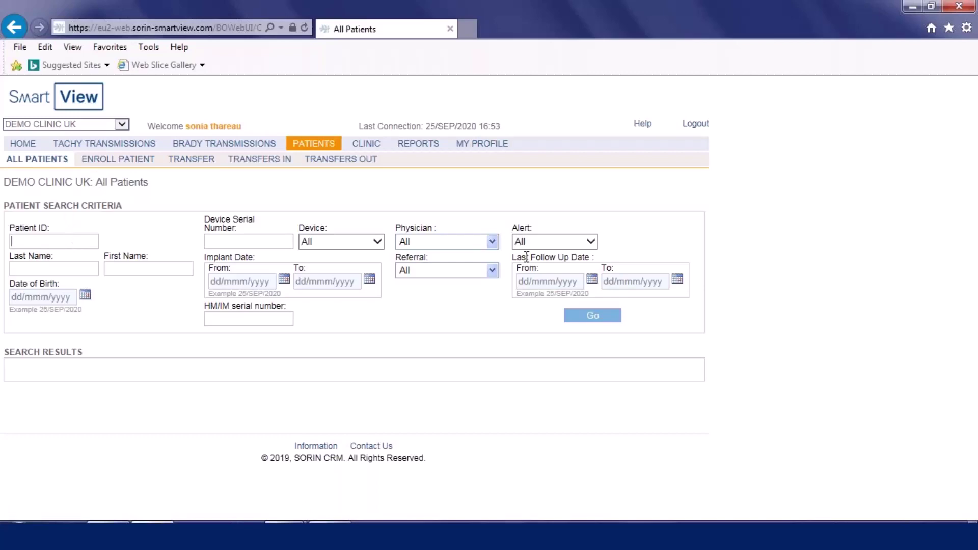
Run an empty search to list all DEMO CLINIC UK patients, review them, then return Home.
left_click(596, 319)
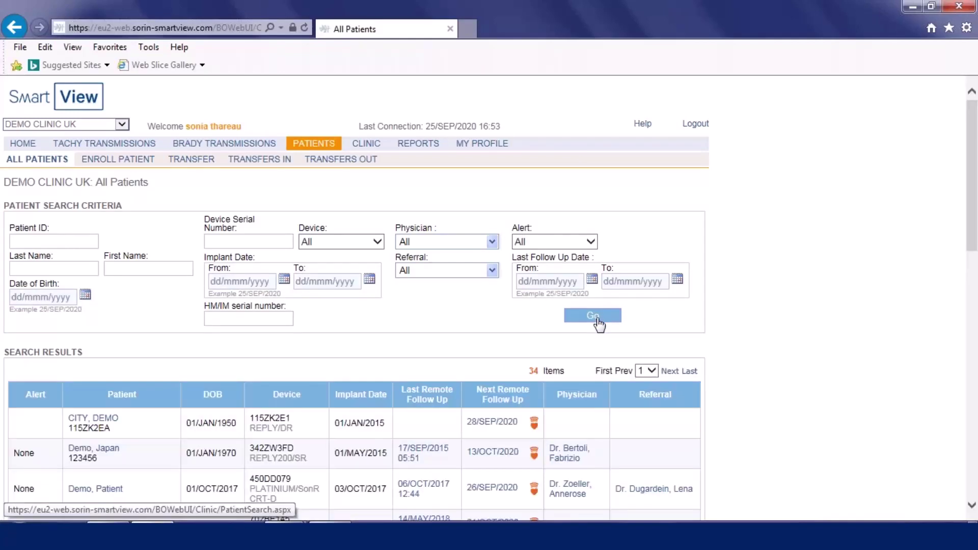
scroll(972, 507, "down", 6)
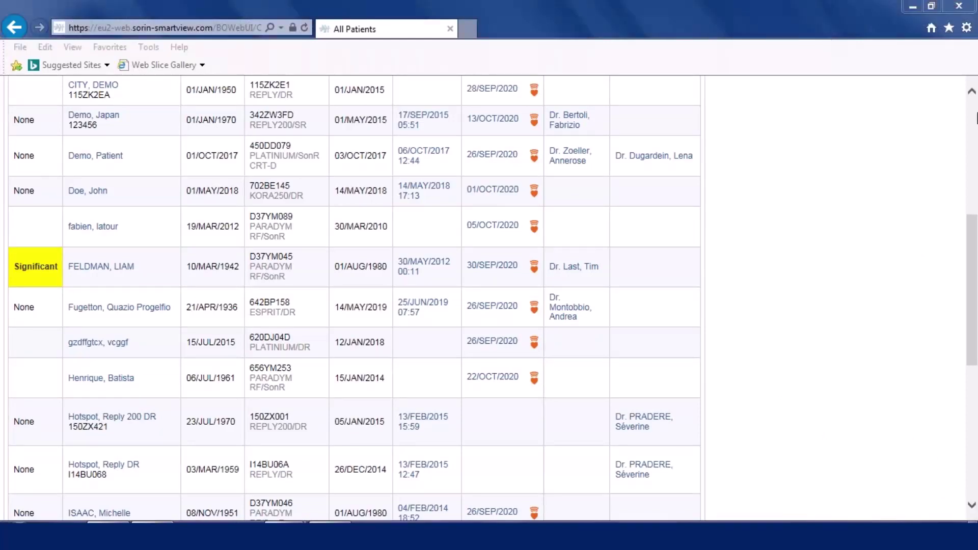
scroll(290, 92, "up", 6)
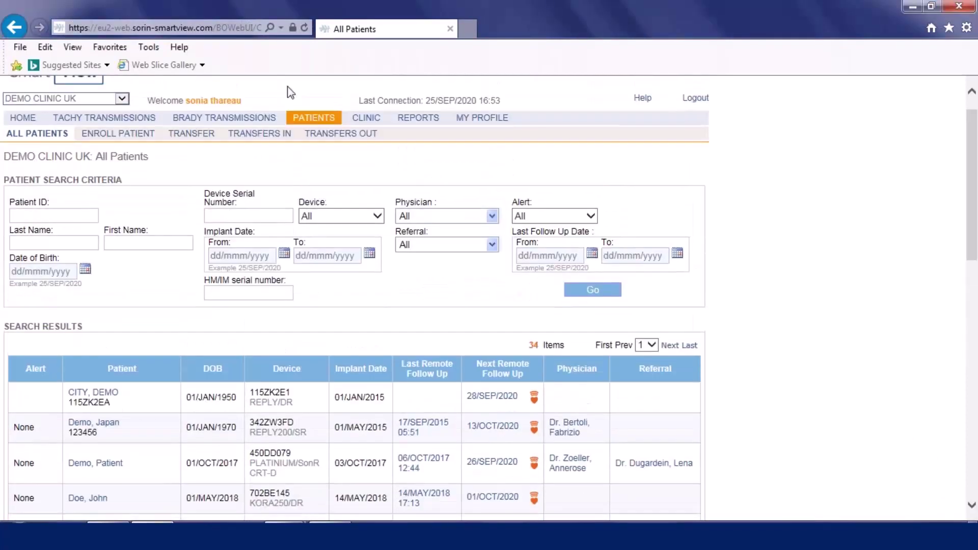
left_click(23, 118)
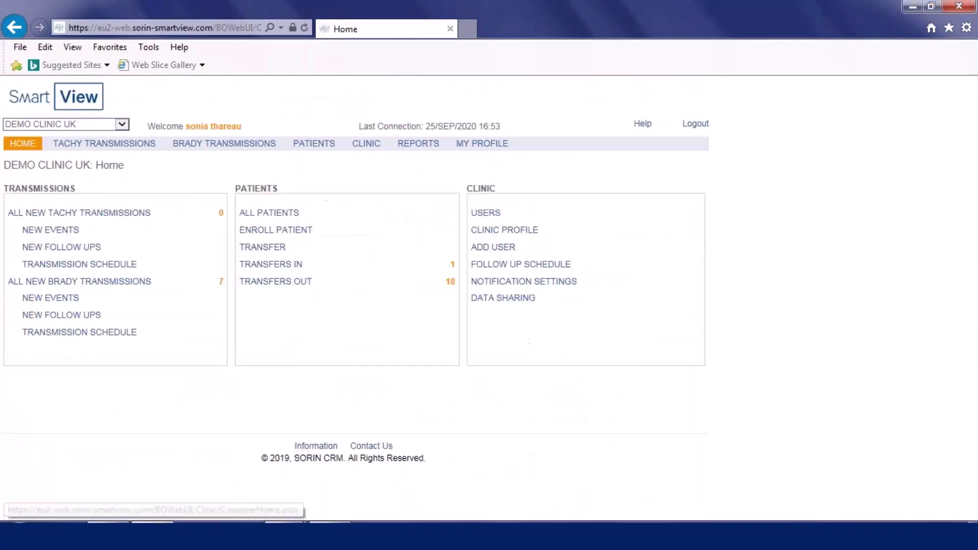